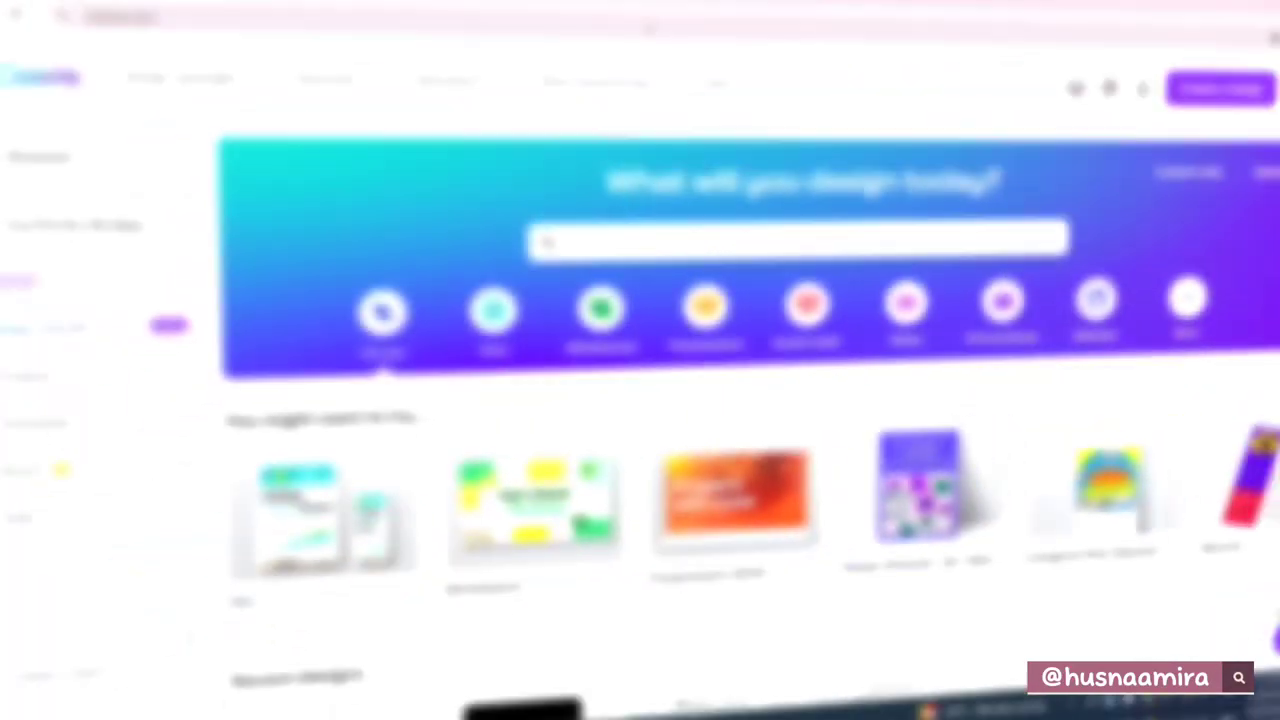
Search Canva's apps for 'hello qr' and open the Hello QArt app's details.
{"action": "mouse_move", "coordinate": [560, 118]}
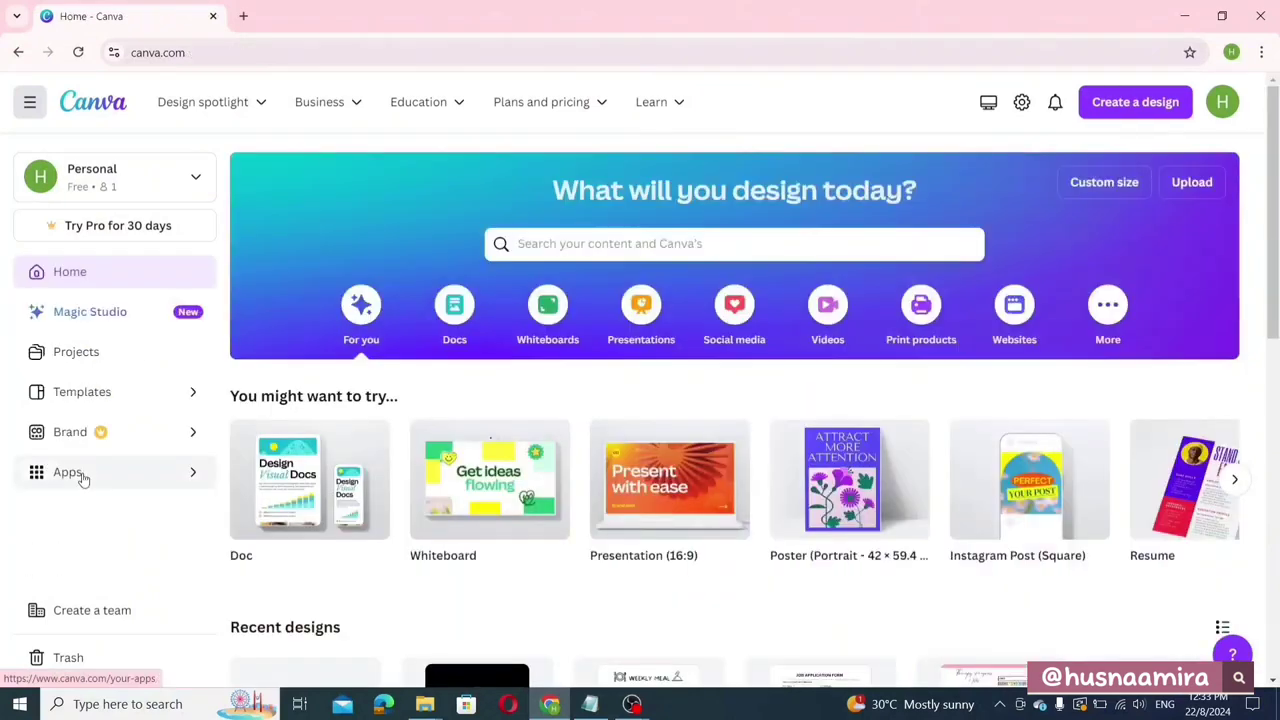
{"action": "left_click", "coordinate": [68, 472]}
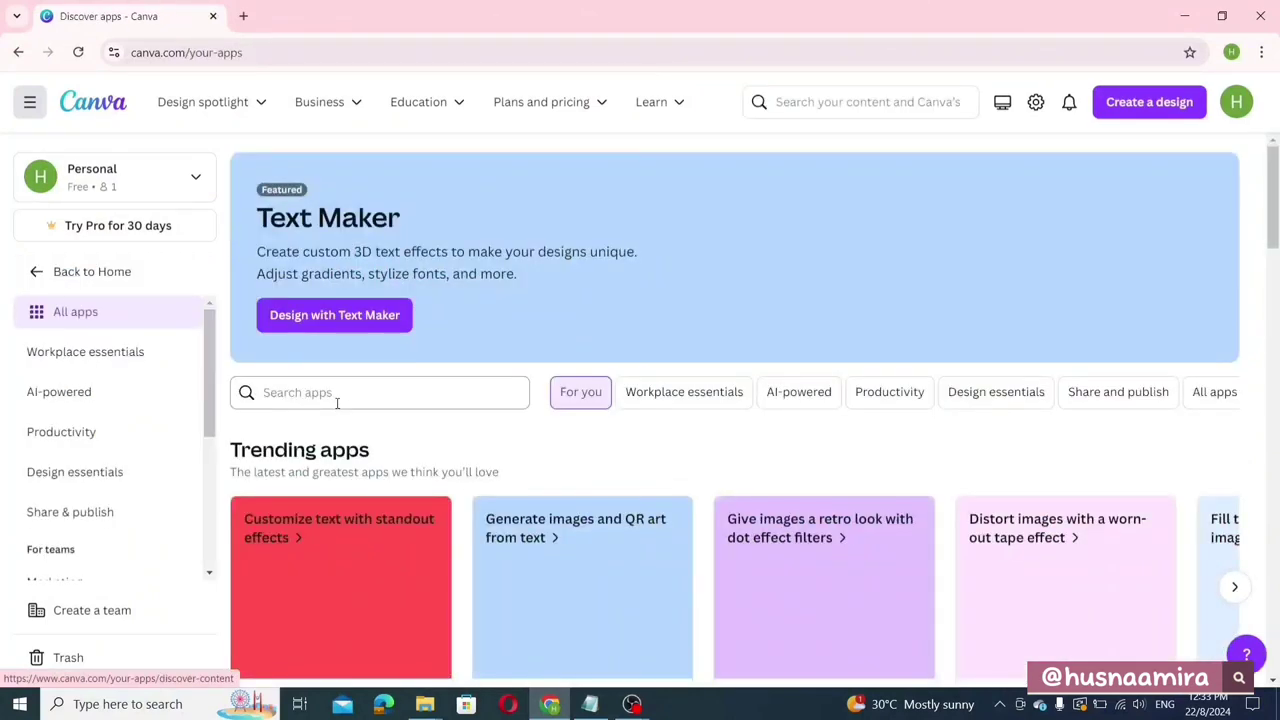
{"action": "left_click", "coordinate": [337, 403]}
{"action": "type", "text": "hello qr"}
{"action": "key", "text": "Return"}
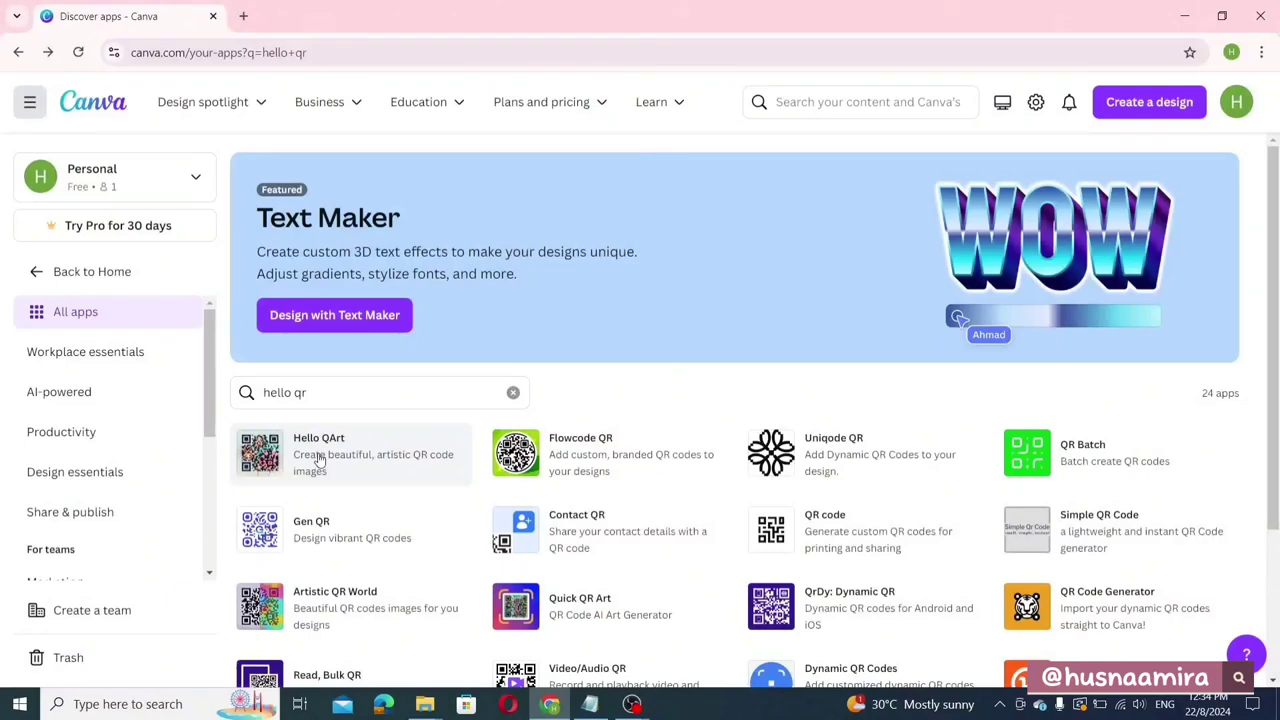
{"action": "left_click", "coordinate": [320, 458]}
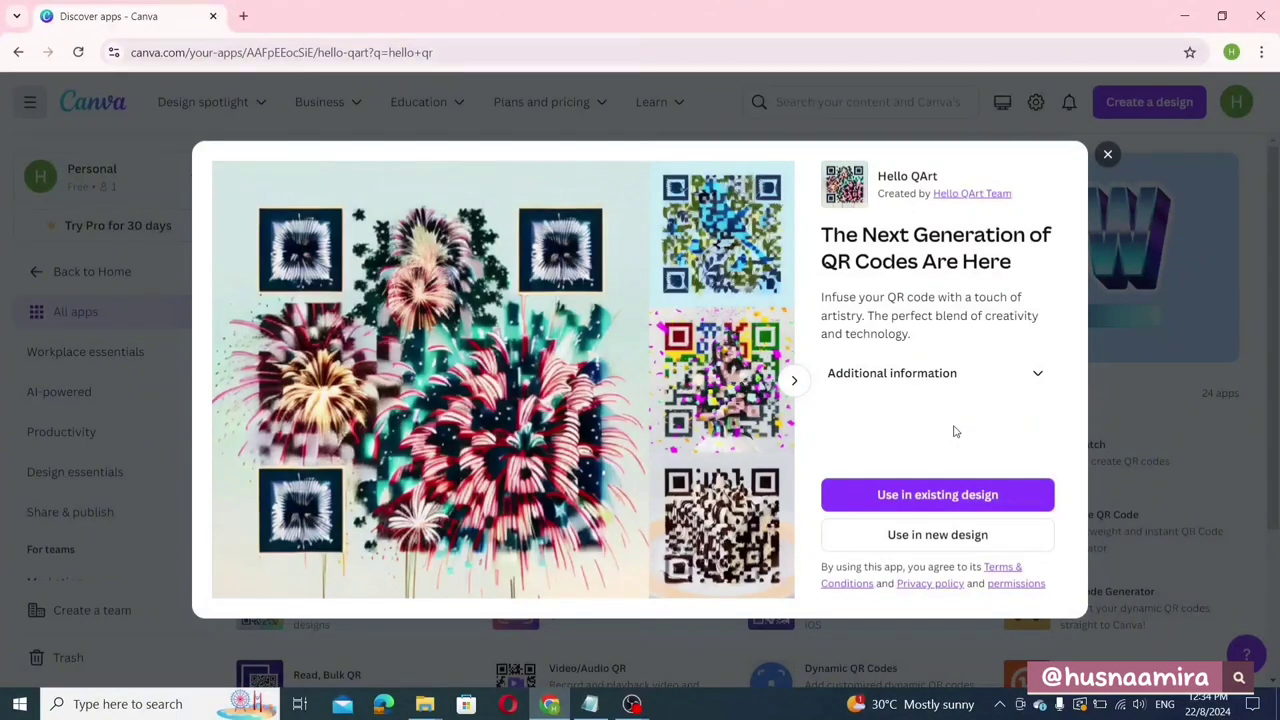
Use Hello QArt in a new blank Instagram Post design.
{"action": "left_click", "coordinate": [937, 534]}
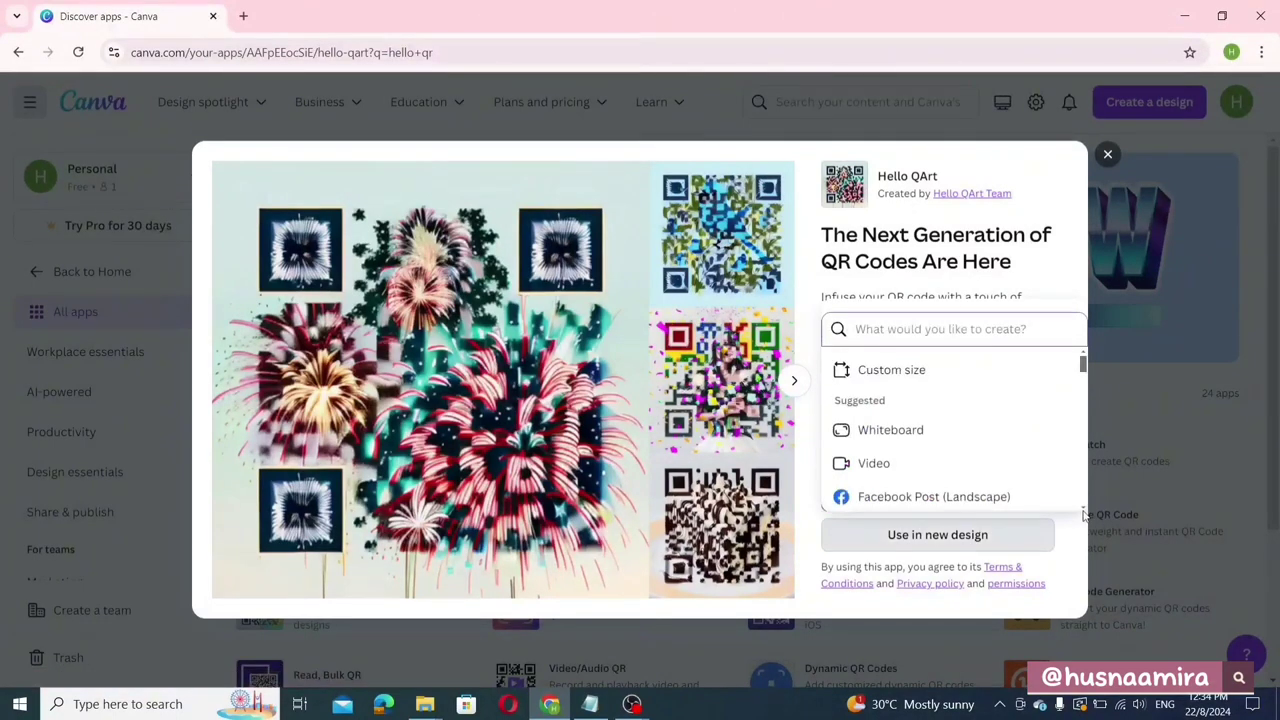
{"action": "left_click", "coordinate": [930, 496]}
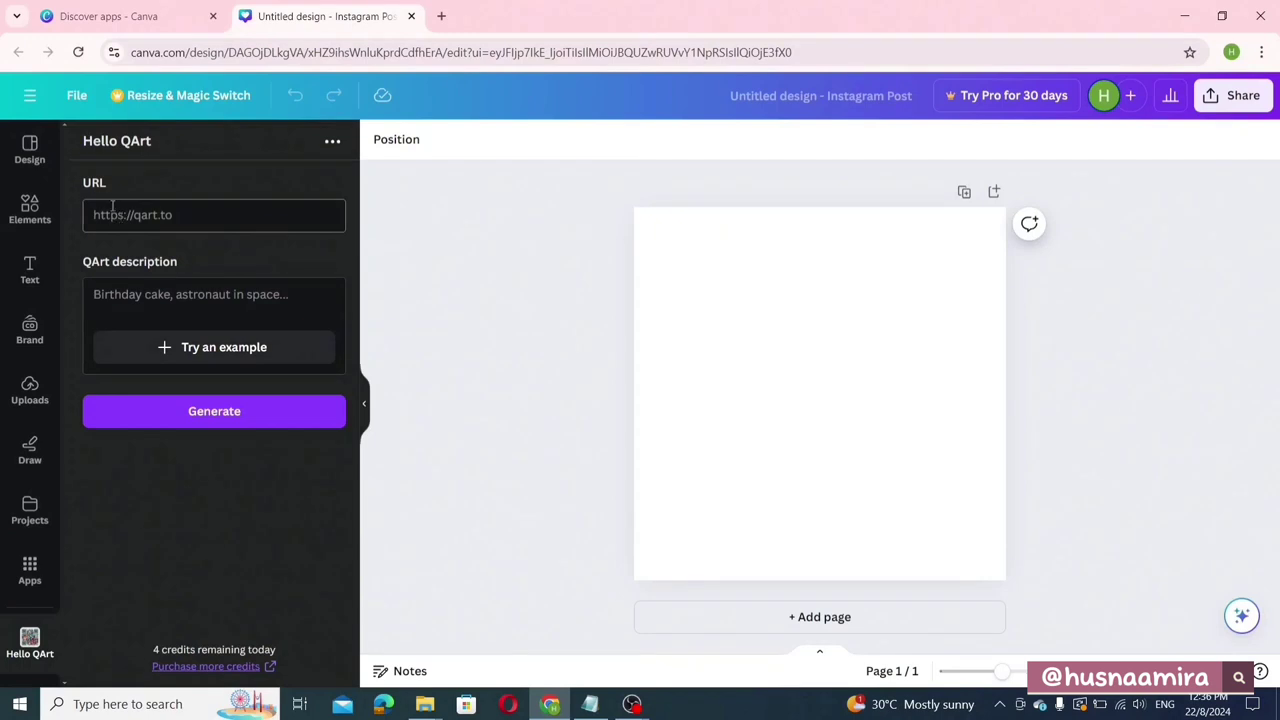
Copy the Google Maps link from the QR ASSET notes into Hello QArt's URL field.
{"action": "left_click", "coordinate": [179, 217]}
{"action": "left_click", "coordinate": [590, 704]}
{"action": "left_click_drag", "start_coordinate": [1126, 235], "coordinate": [838, 222]}
{"action": "right_click", "coordinate": [888, 232]}
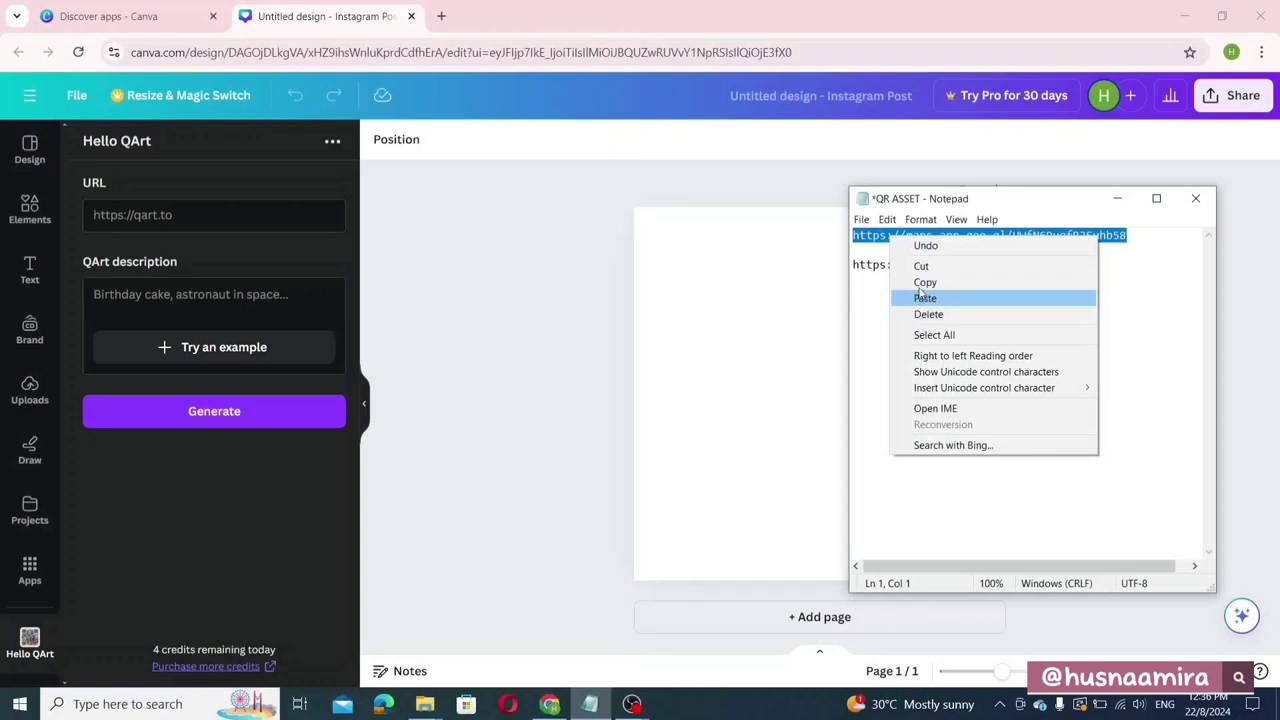
{"action": "left_click", "coordinate": [925, 280]}
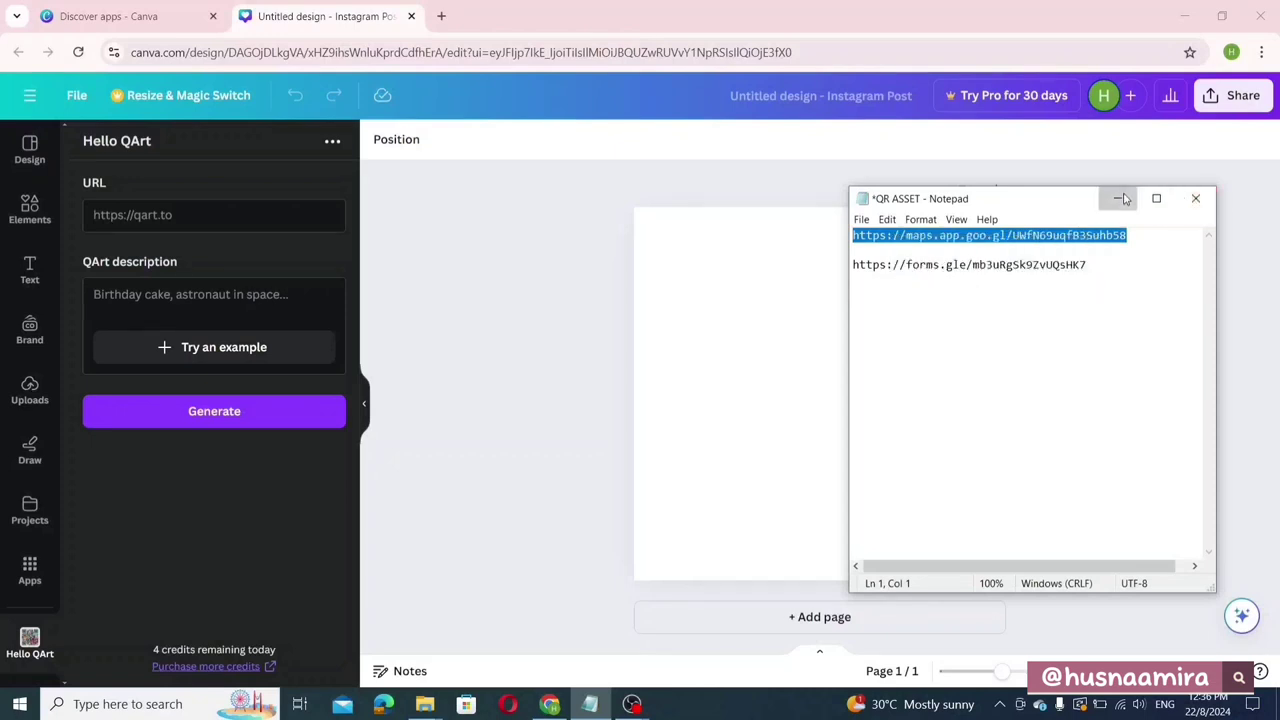
{"action": "left_click", "coordinate": [95, 225]}
{"action": "right_click", "coordinate": [121, 207]}
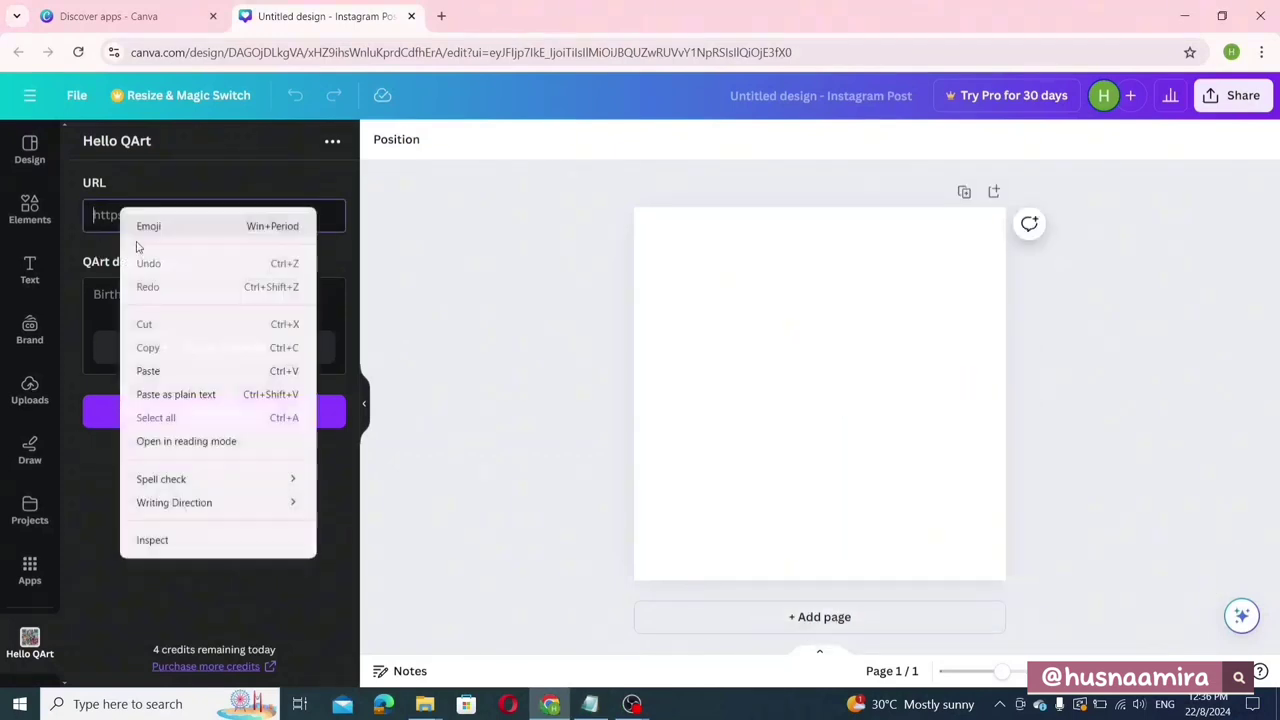
{"action": "left_click", "coordinate": [171, 369]}
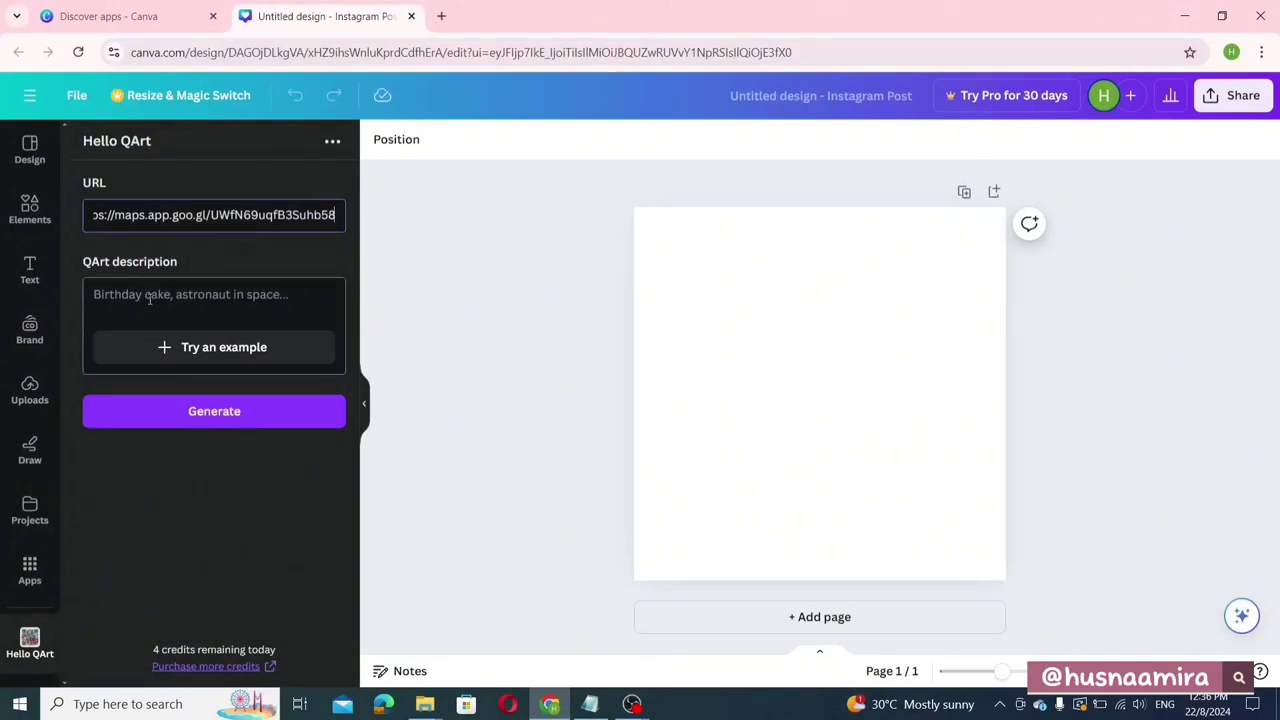
{"action": "left_click", "coordinate": [154, 309]}
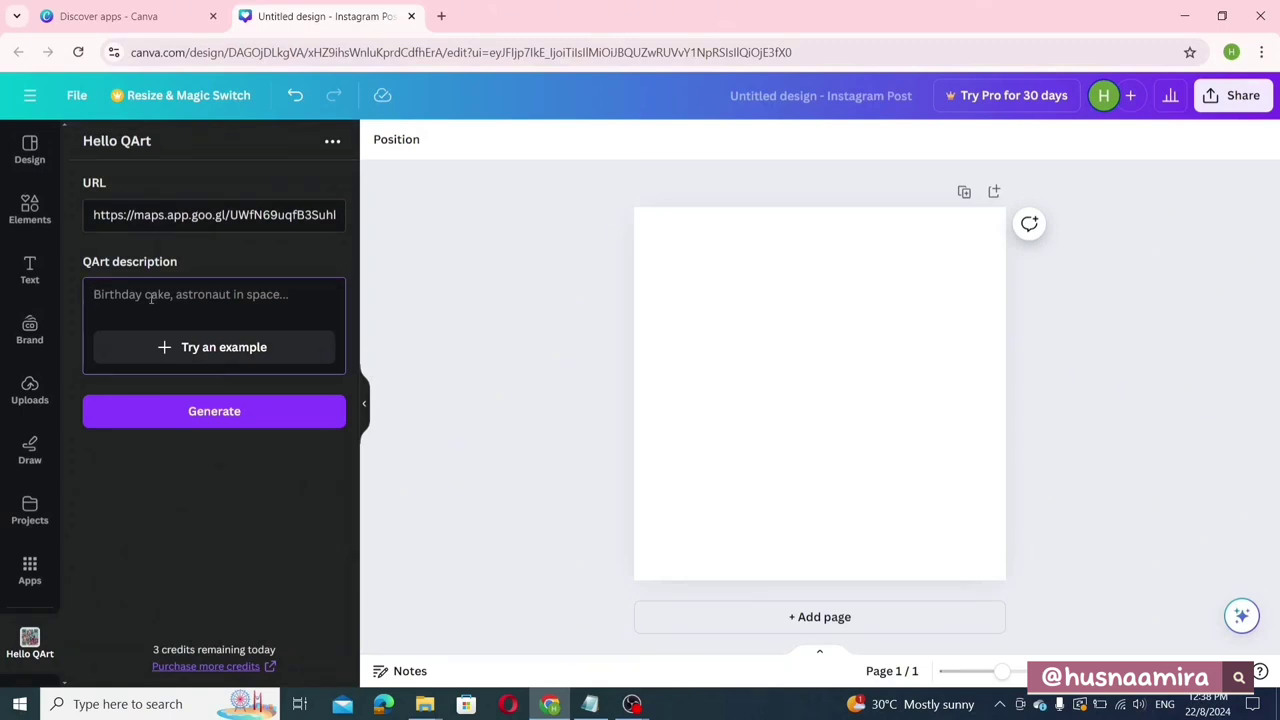
Generate 'birthday cake' QR art and enlarge it to fill the page.
{"action": "type", "text": "birthday cake"}
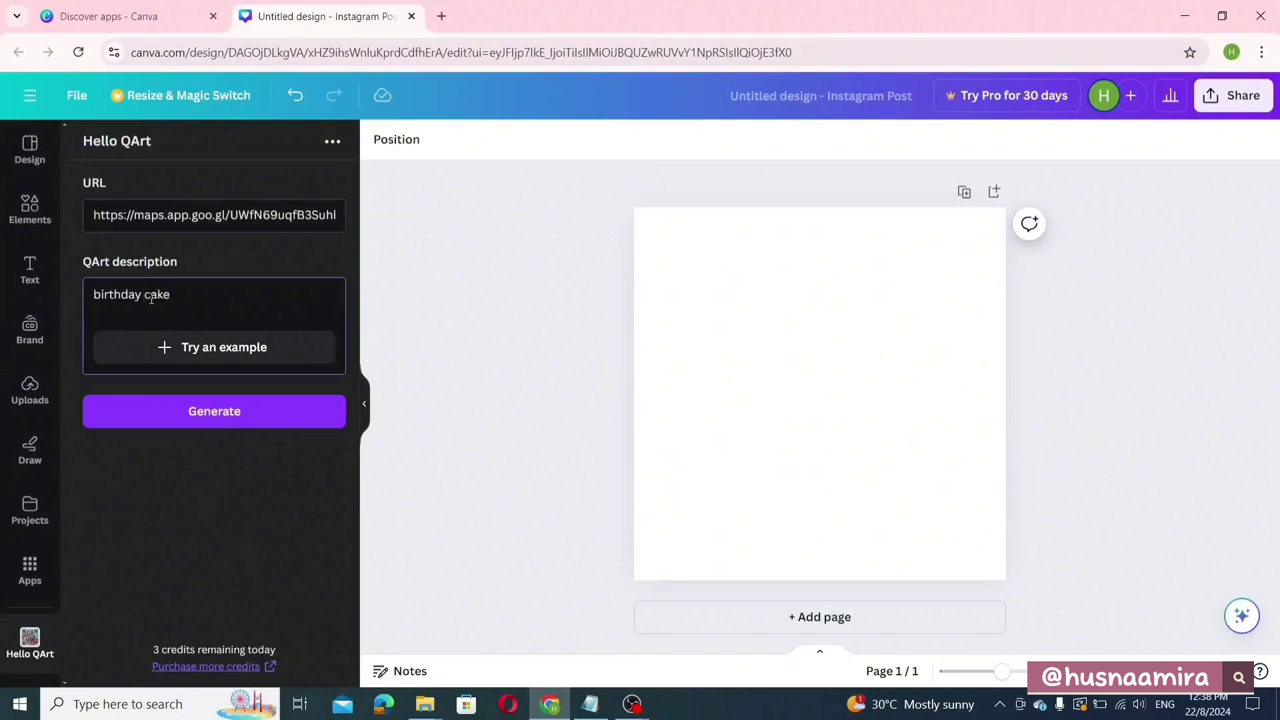
{"action": "left_click", "coordinate": [216, 410]}
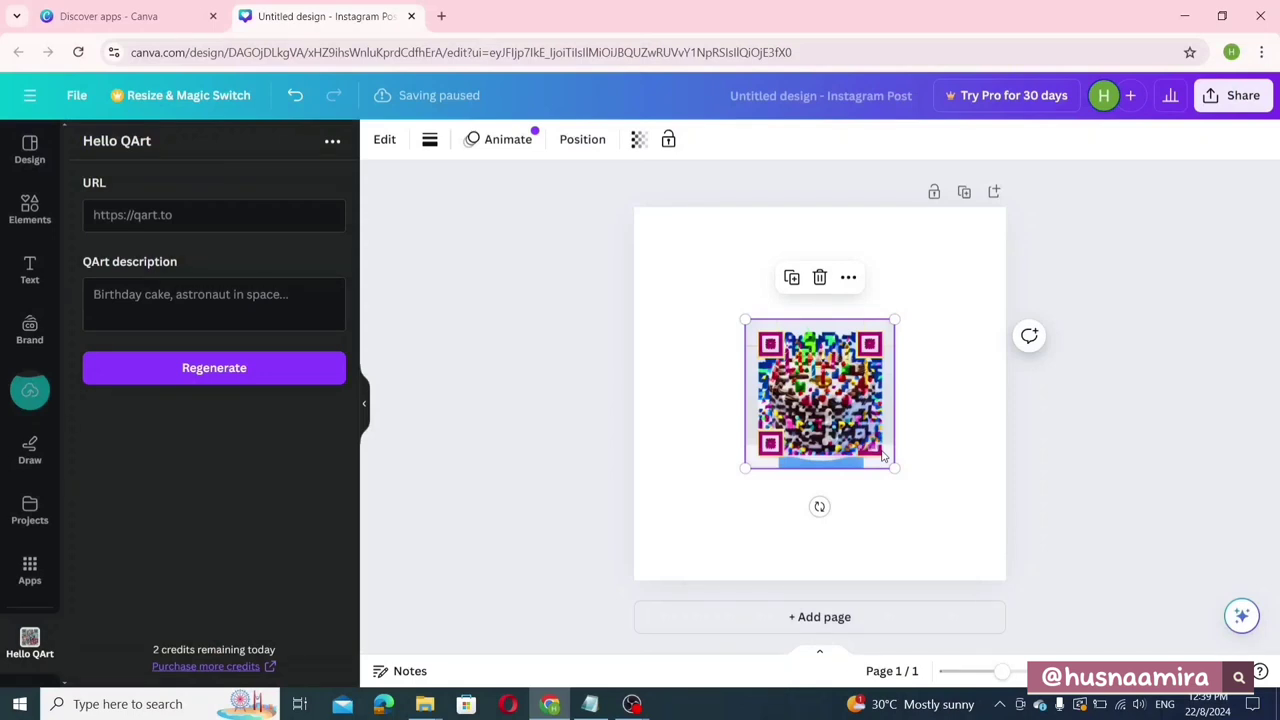
{"action": "left_click_drag", "start_coordinate": [893, 467], "coordinate": [983, 562]}
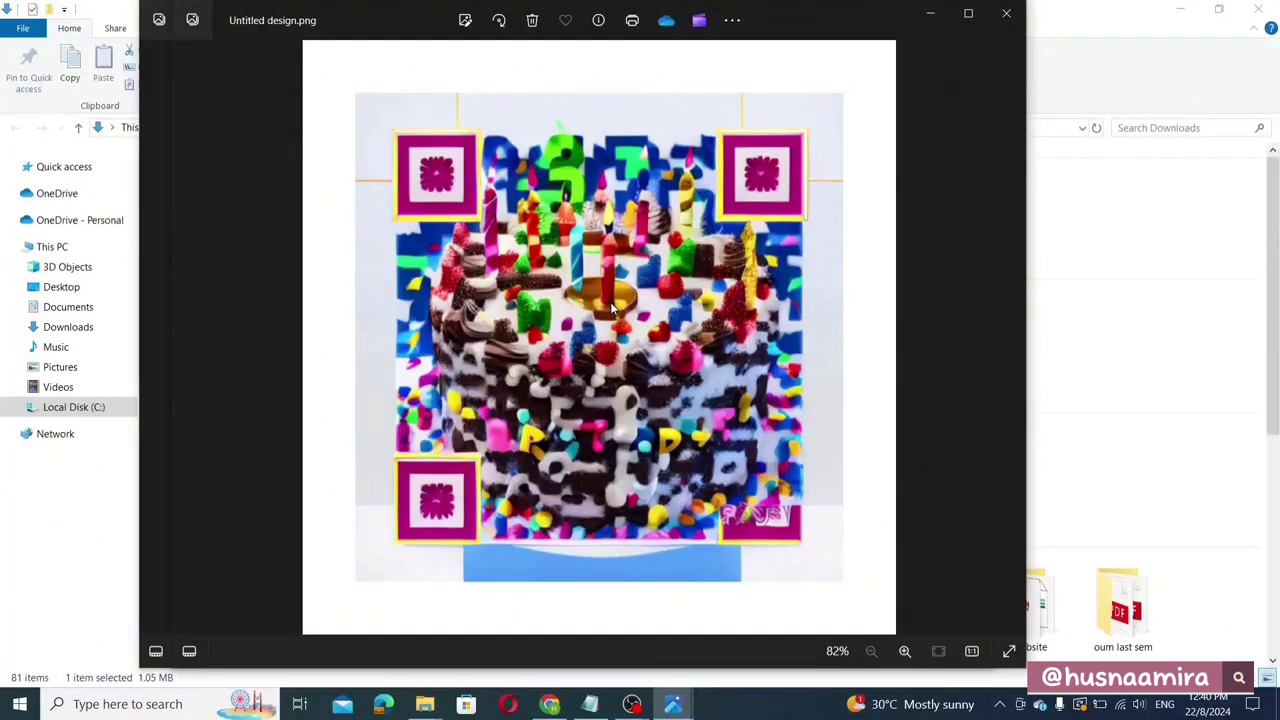
Leave the photo viewer and return to the Canva design with the cake QR code.
{"action": "key", "text": "alt+Tab"}
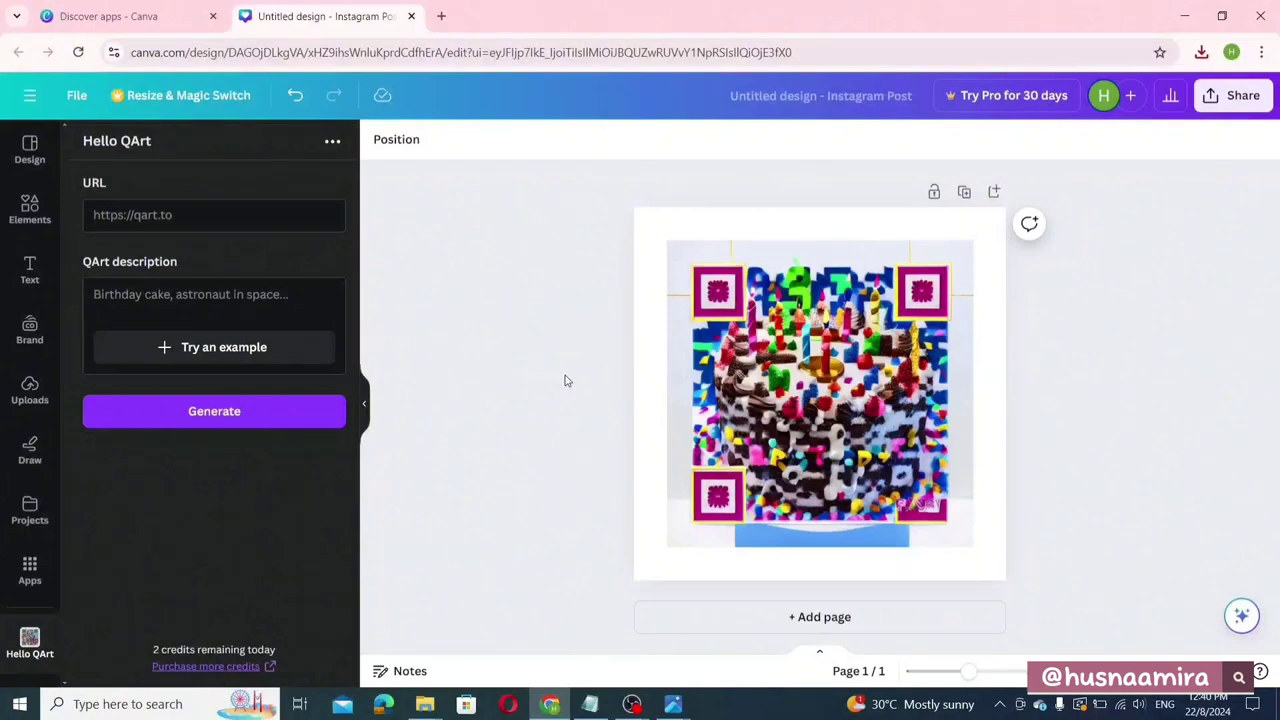
Paste the Google Form link, generate 'fireworks' QR art, and select it on page 2.
{"action": "left_click", "coordinate": [200, 214]}
{"action": "key", "text": "ctrl+v"}
{"action": "left_click", "coordinate": [249, 295]}
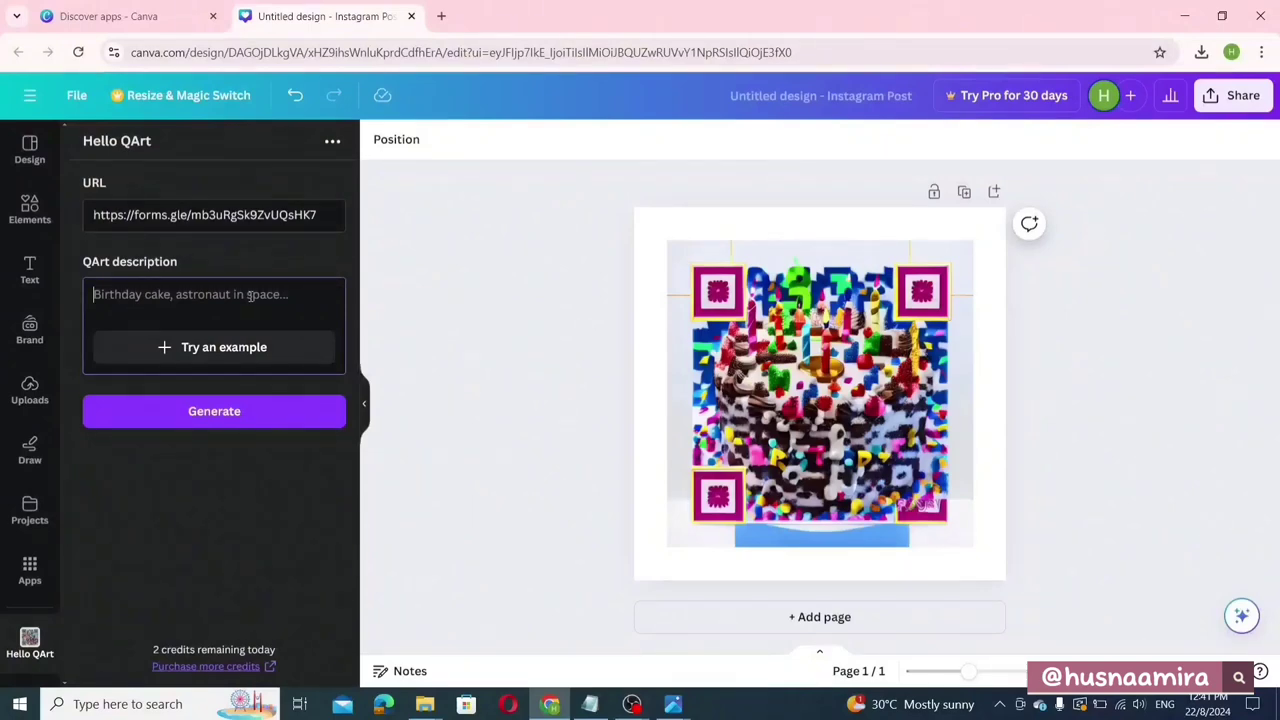
{"action": "left_click", "coordinate": [250, 411]}
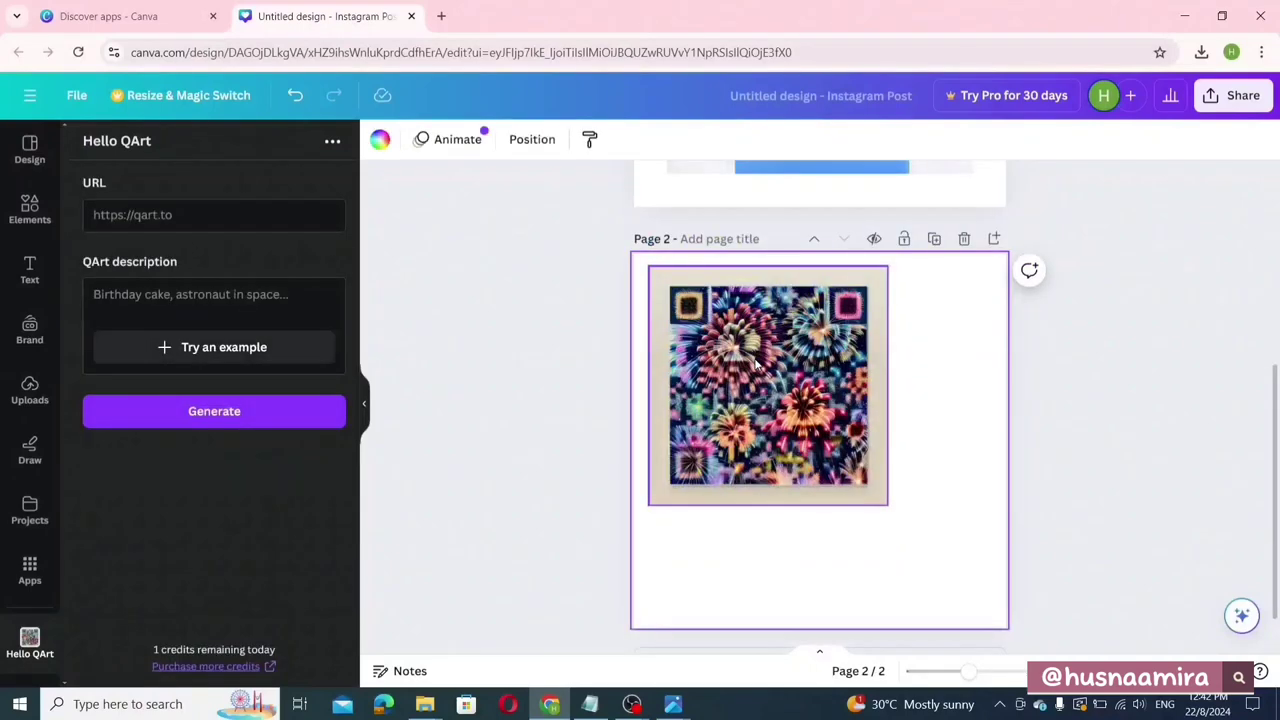
{"action": "left_click", "coordinate": [757, 365]}
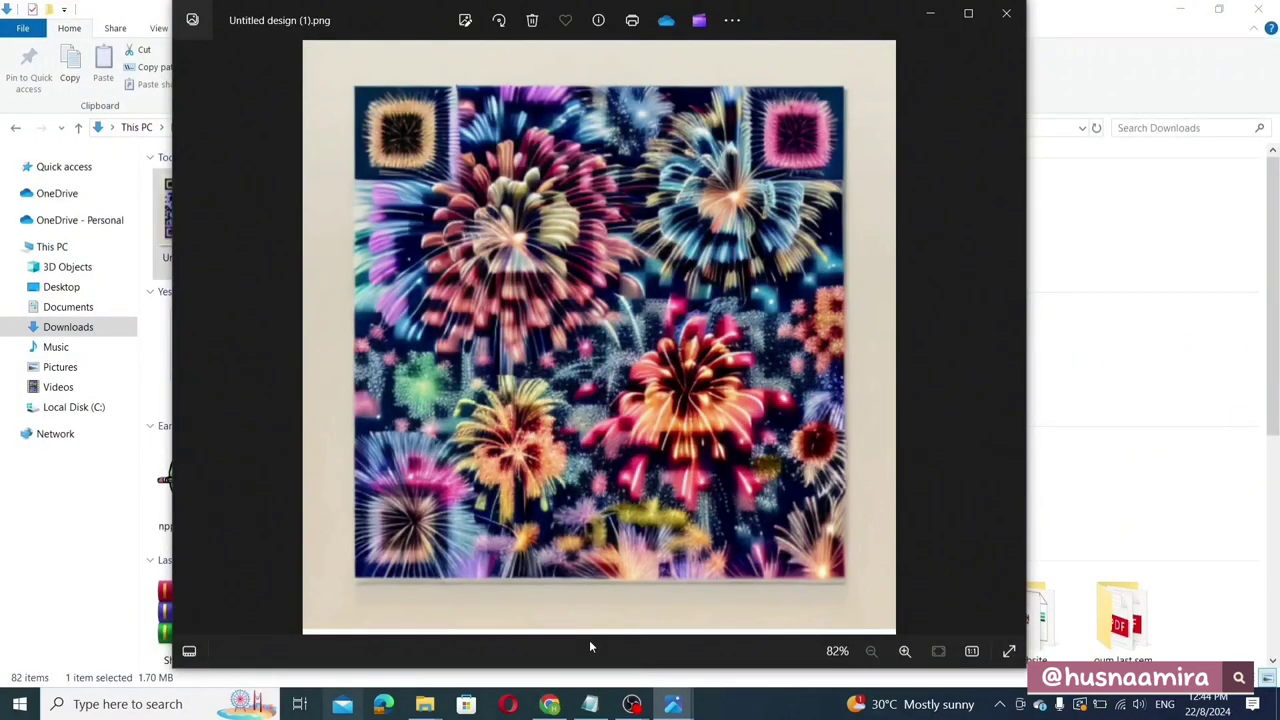
{"action": "mouse_move", "coordinate": [628, 708]}
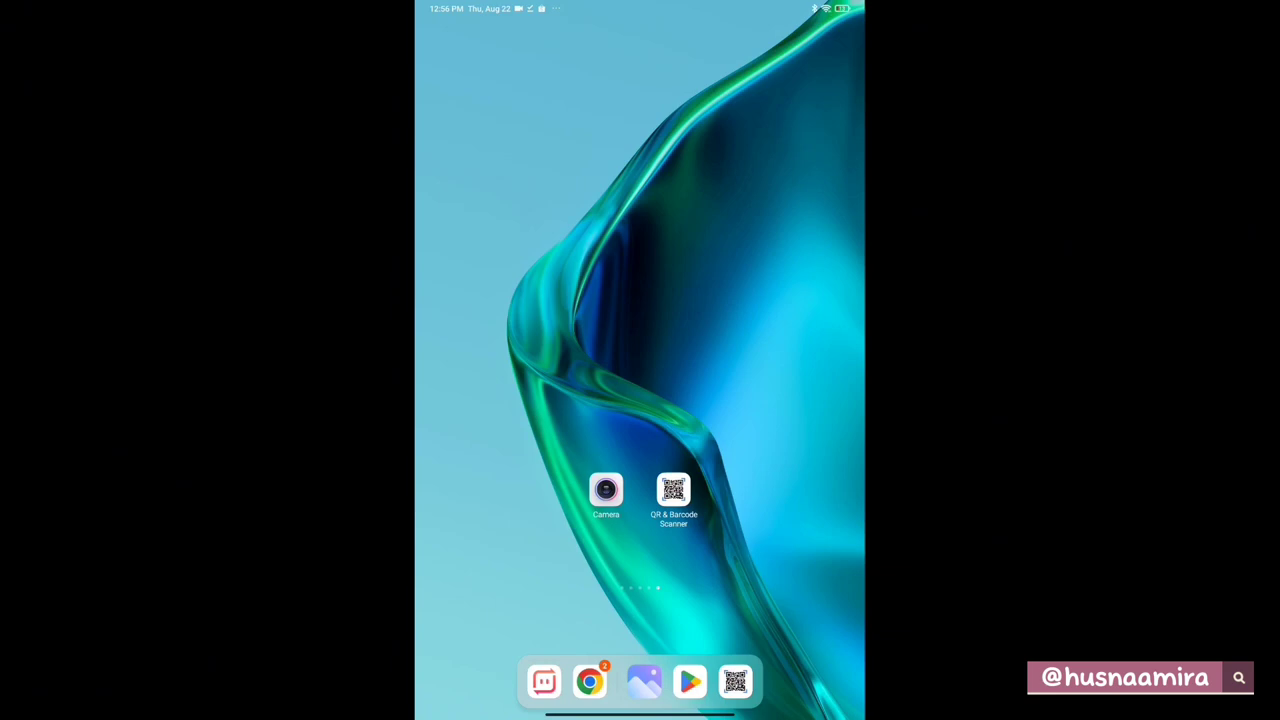
Scan the cake QR code with QR & Barcode Scanner and open its maps link.
{"action": "left_click", "coordinate": [673, 490]}
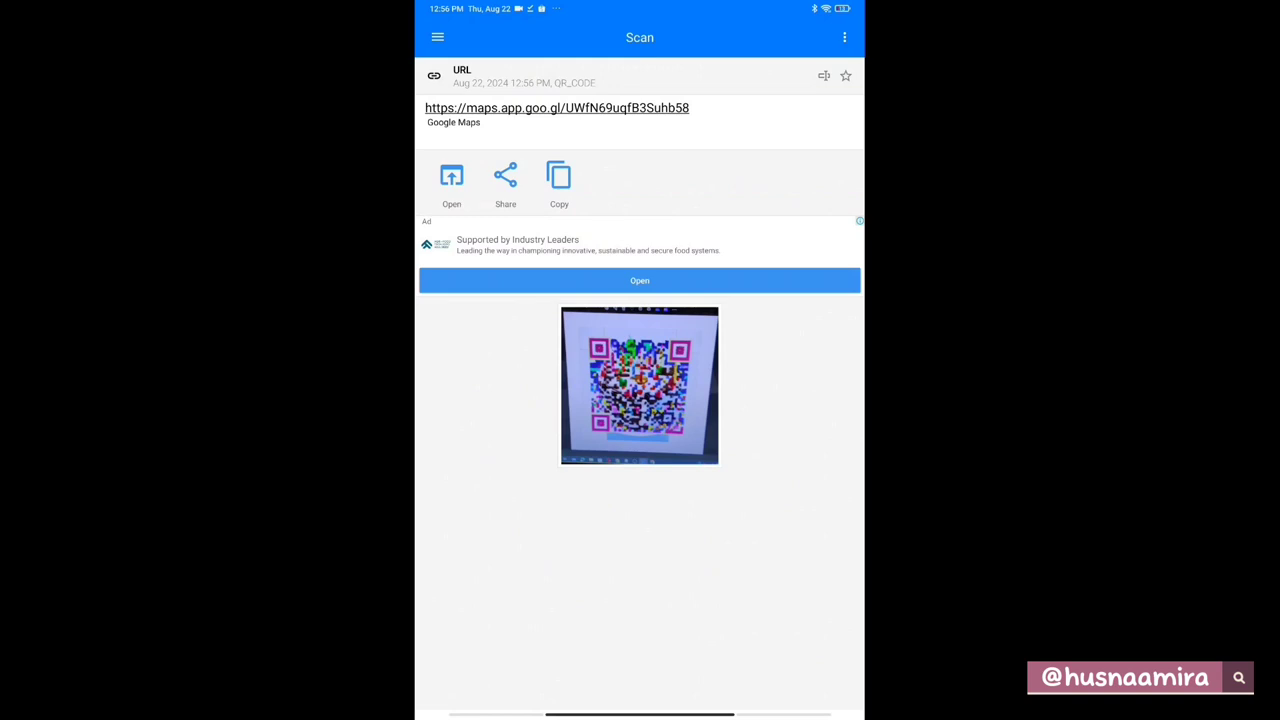
{"action": "left_click", "coordinate": [451, 182]}
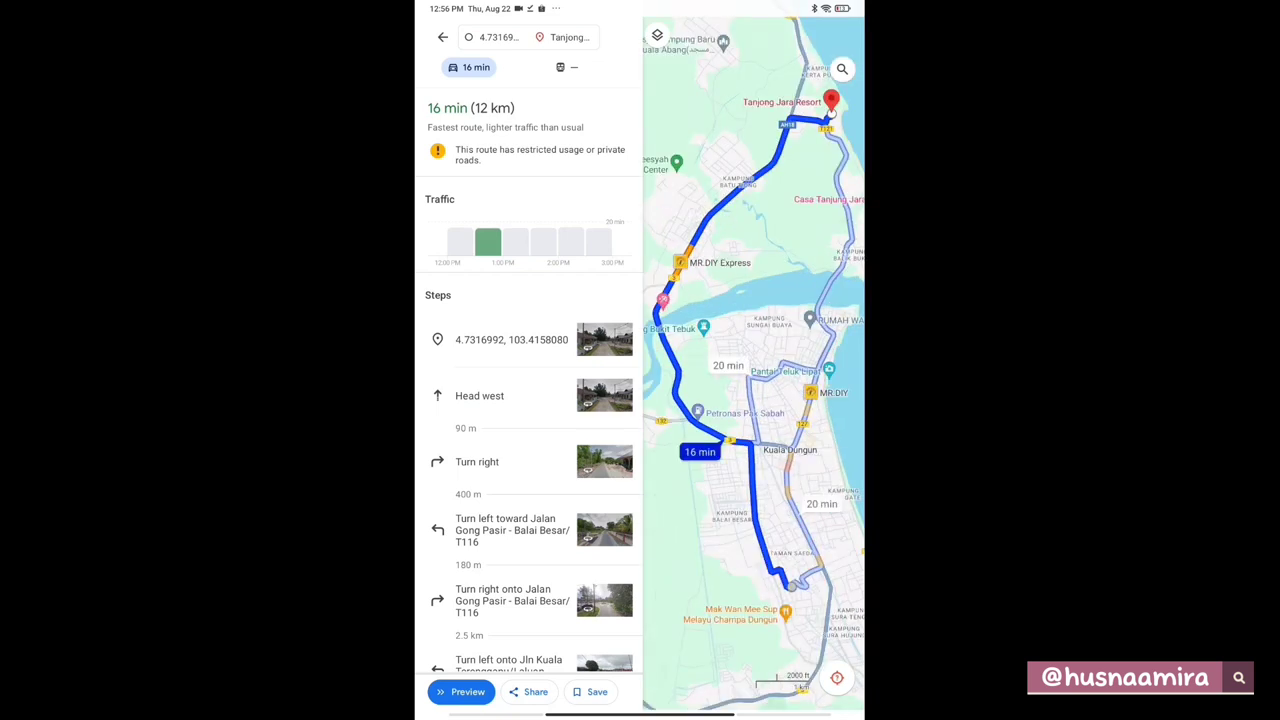
Zoom and pan the map to inspect the route to Tanjong Jara Resort.
{"action": "scroll", "coordinate": [844, 225], "scroll_direction": "up", "scroll_amount": 2}
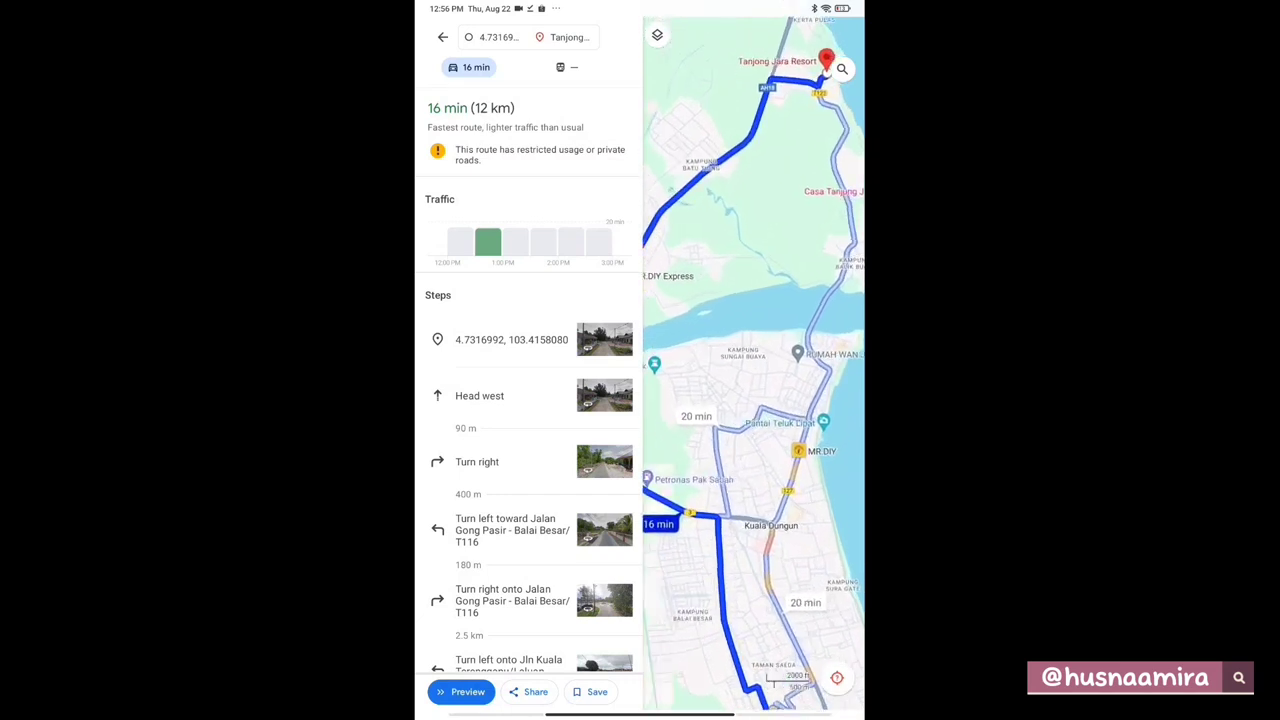
{"action": "left_click_drag", "start_coordinate": [754, 300], "coordinate": [730, 350]}
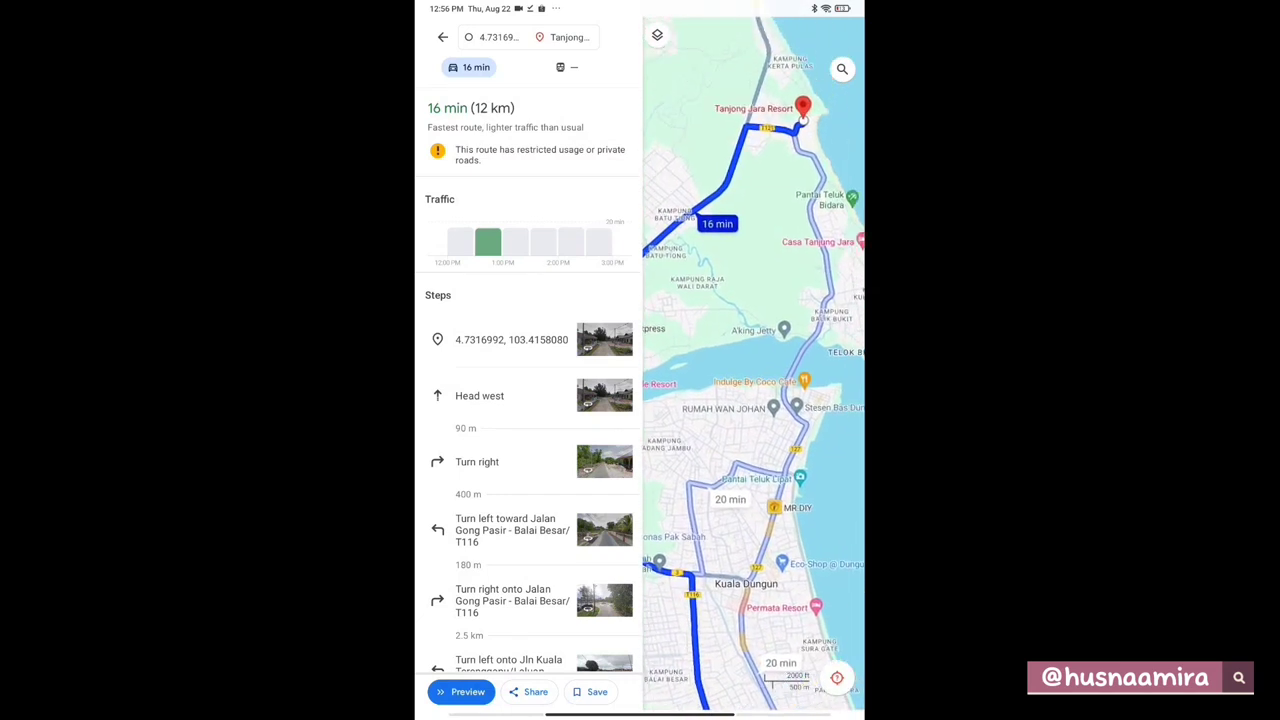
{"action": "scroll", "coordinate": [780, 200], "scroll_direction": "up", "scroll_amount": 3}
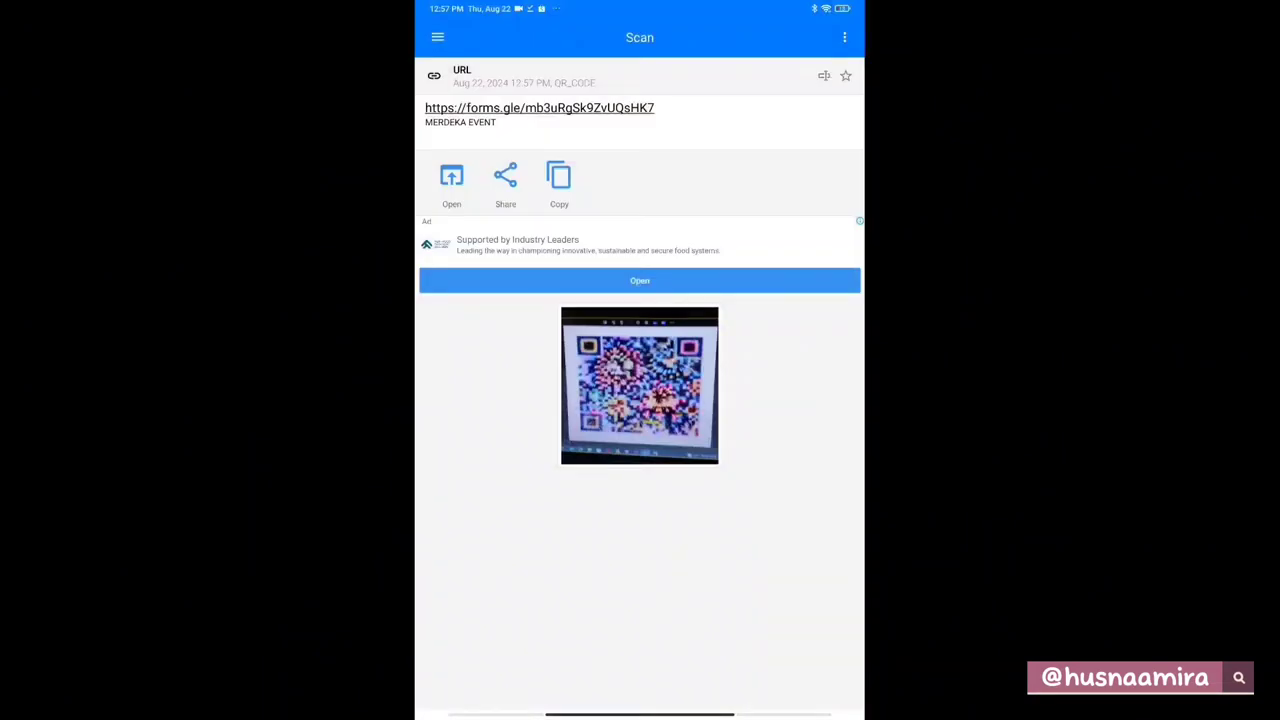
Open the scanned MERDEKA EVENT form link from the fireworks QR code.
{"action": "left_click", "coordinate": [451, 182]}
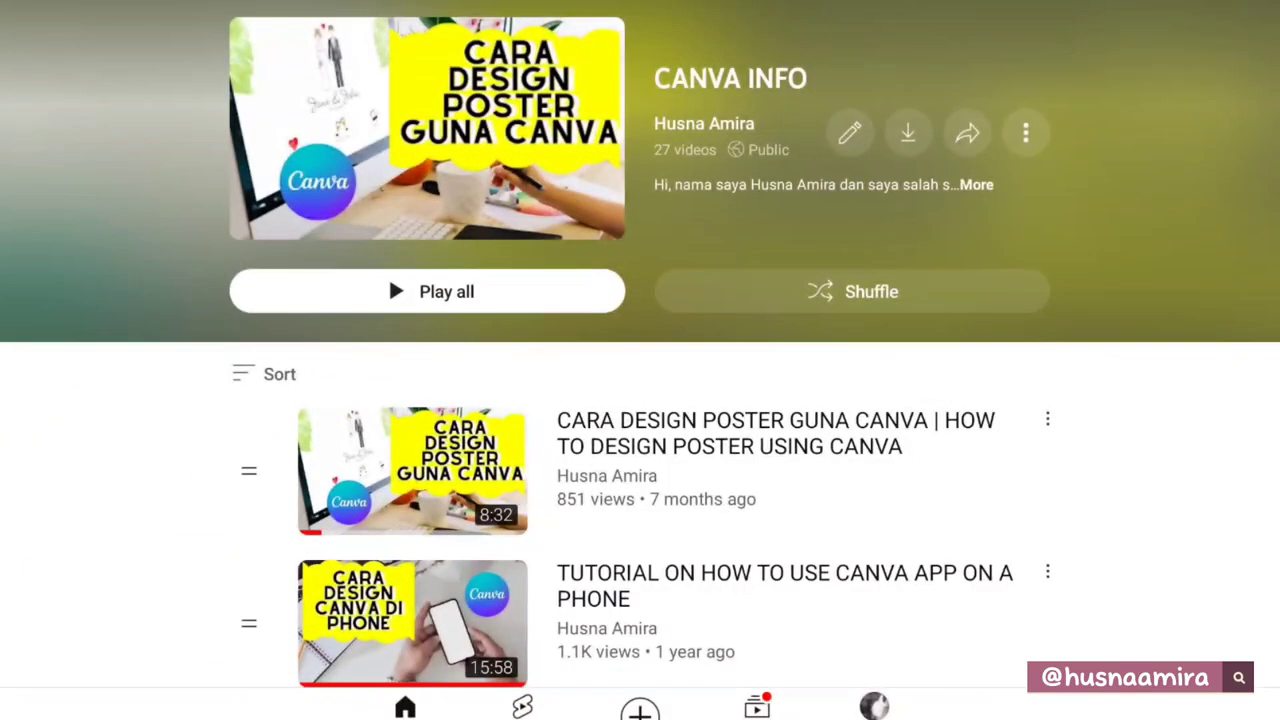
{"action": "scroll", "coordinate": [640, 360], "scroll_direction": "down", "scroll_amount": 5}
{"action": "scroll", "coordinate": [640, 360], "scroll_direction": "down", "scroll_amount": 6}
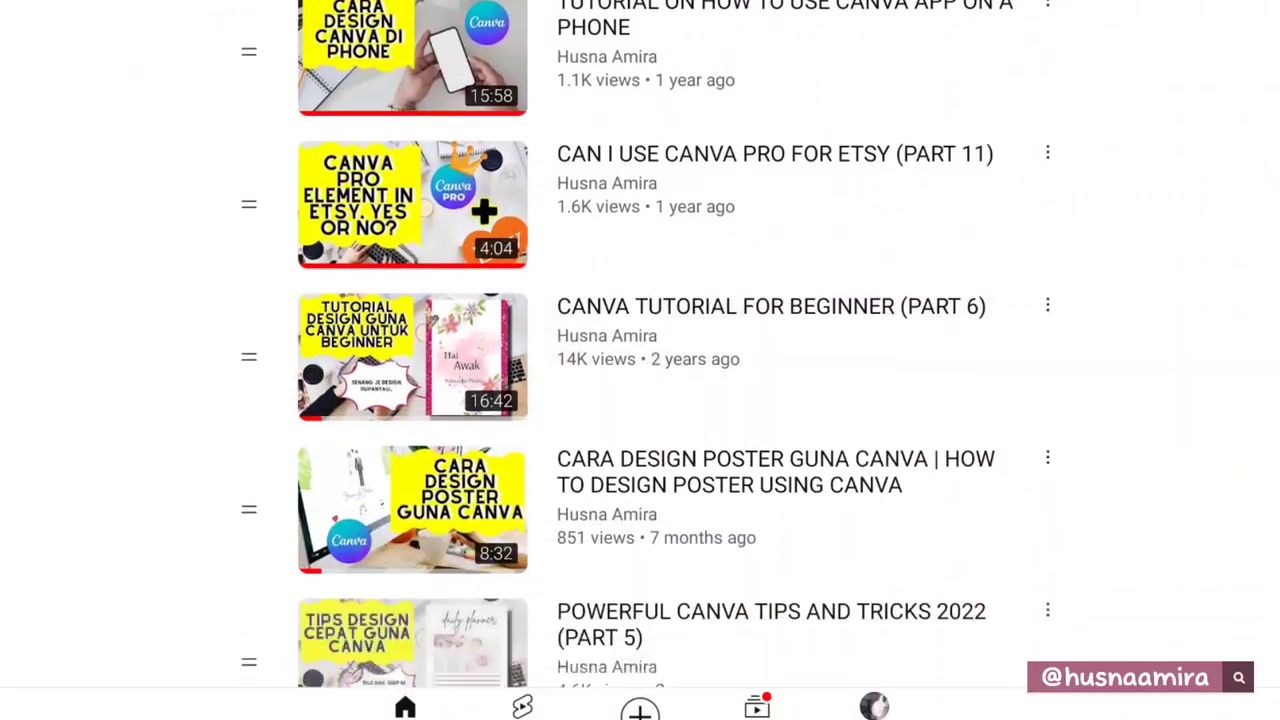
{"action": "scroll", "coordinate": [640, 360], "scroll_direction": "down", "scroll_amount": 3}
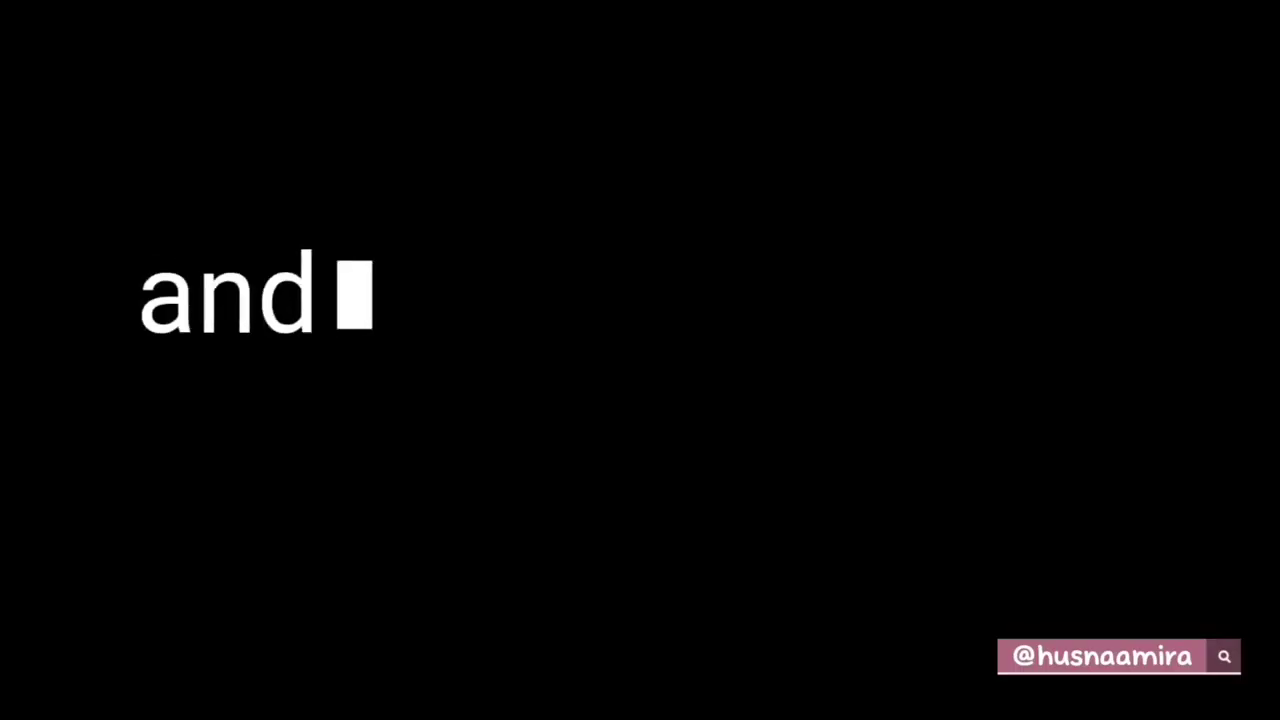